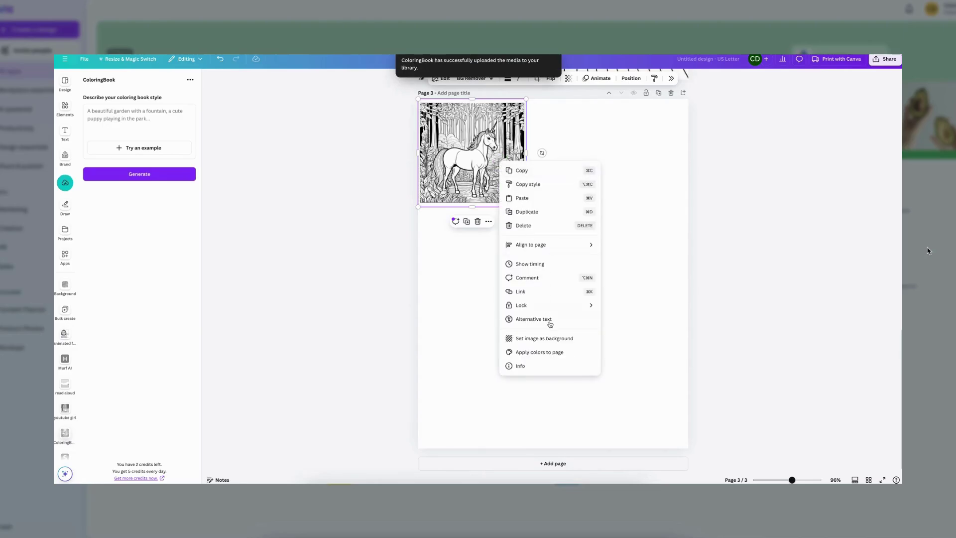
- Make the unicorn image the page background and add a blank page, then leave for the Apps page
click(552, 338)
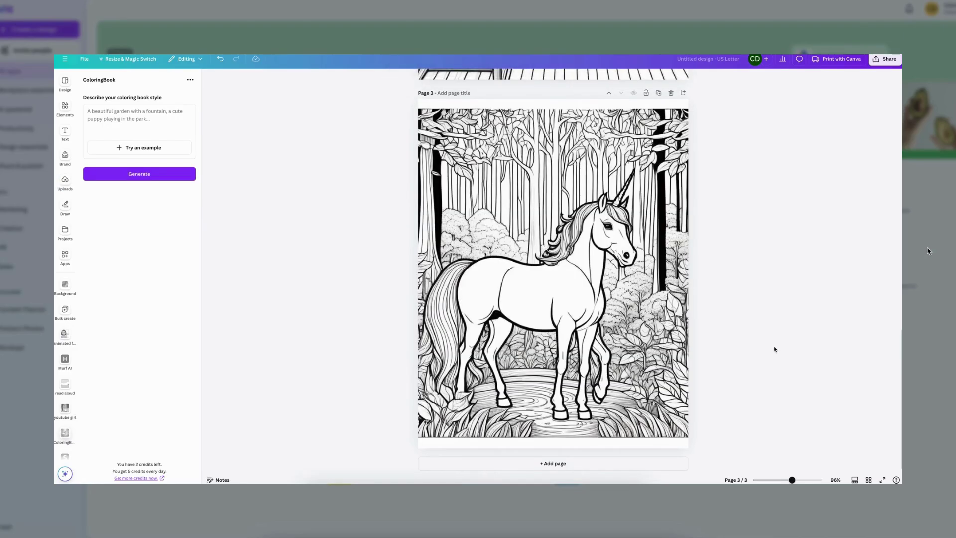
click(591, 465)
click(127, 151)
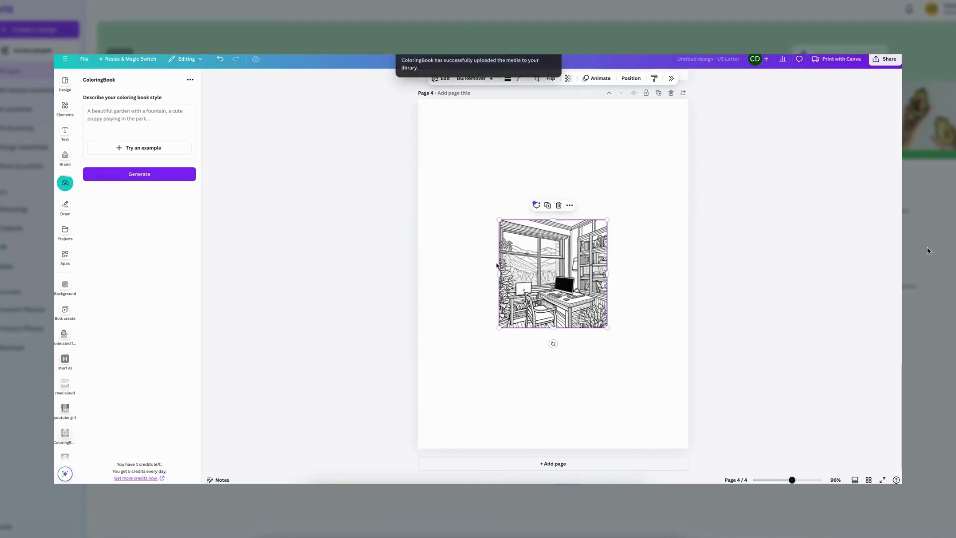
right_click(545, 264)
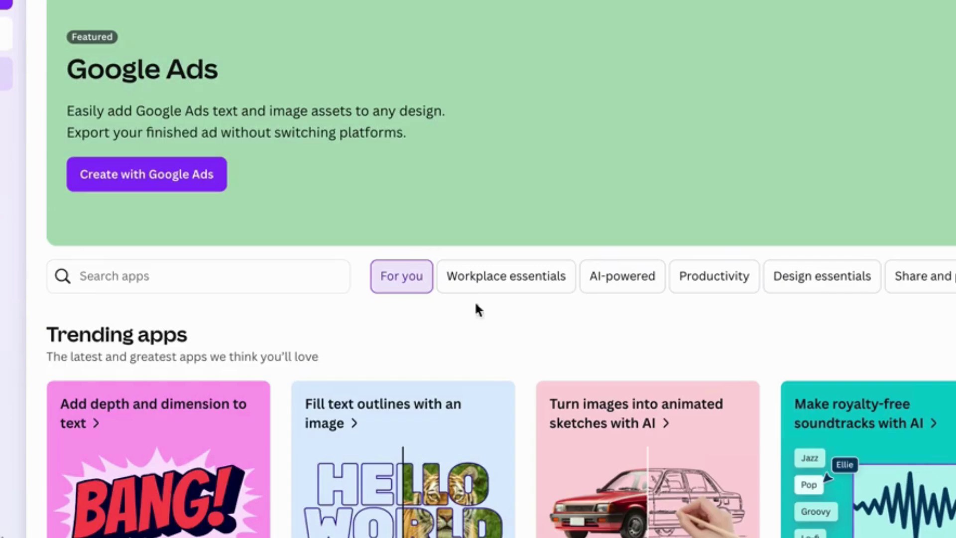
- Search the apps for 'coloring' and open the ColoringBook app details
click(482, 302)
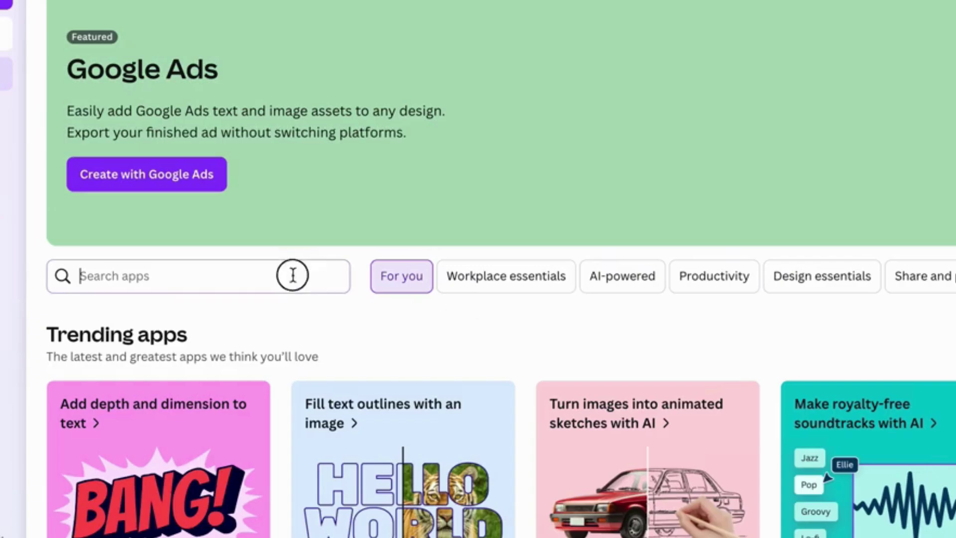
text(colour)
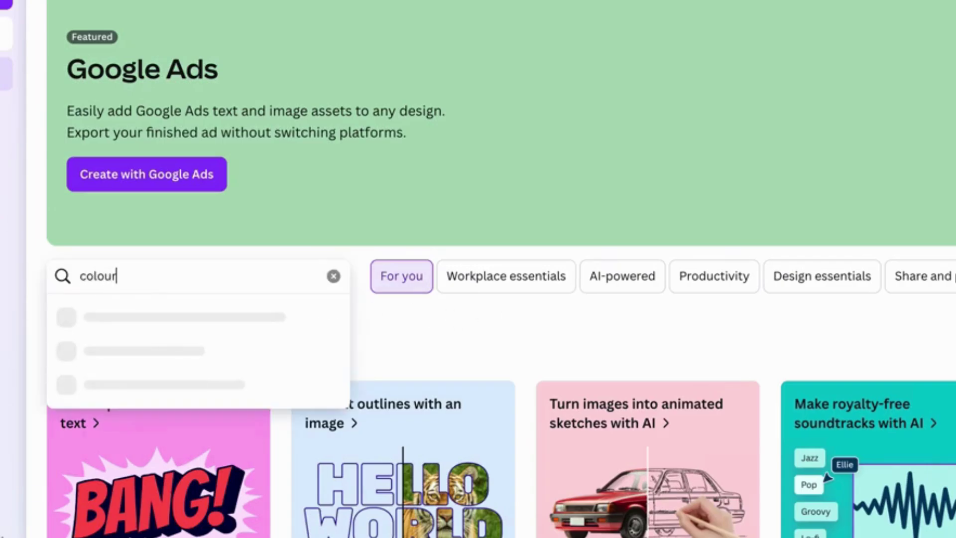
key(BackSpace)
key(BackSpace)
text(r)
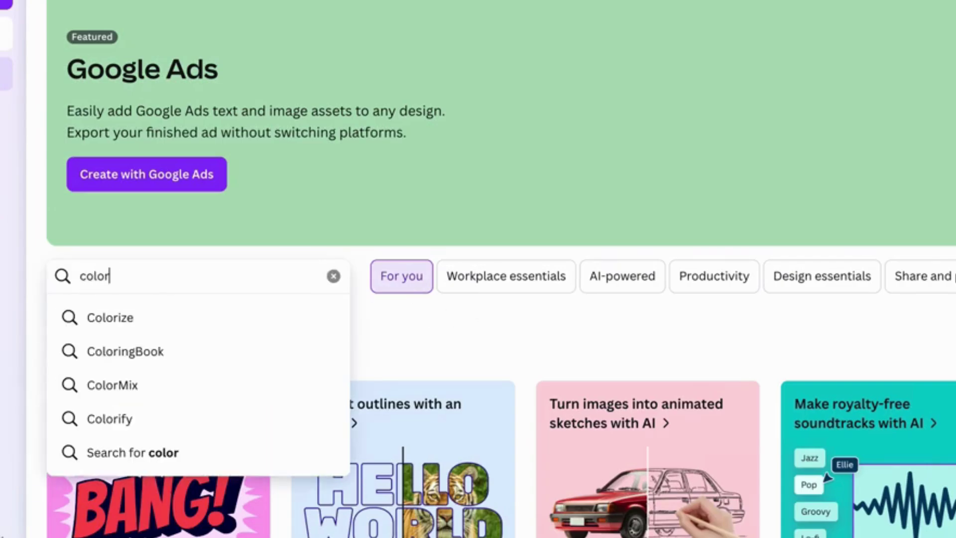
text(ing)
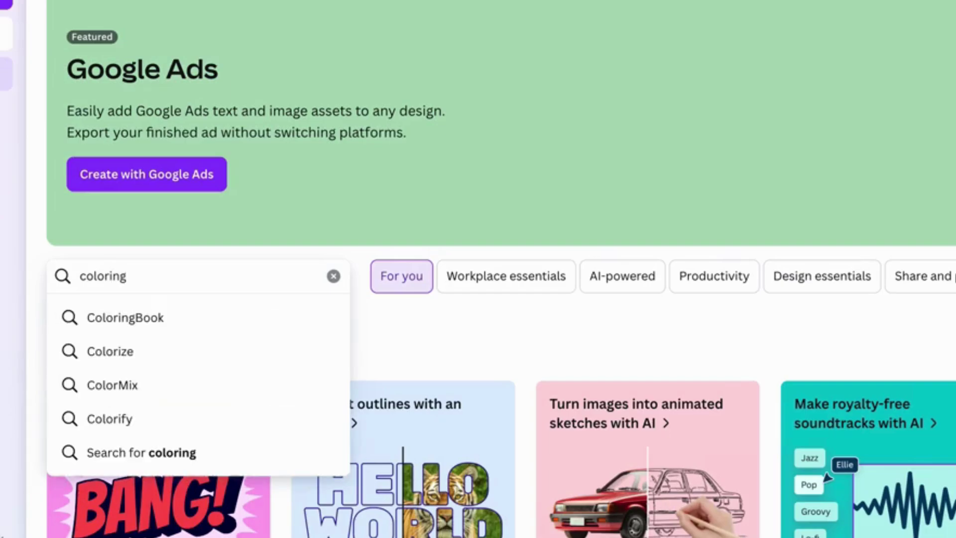
click(262, 325)
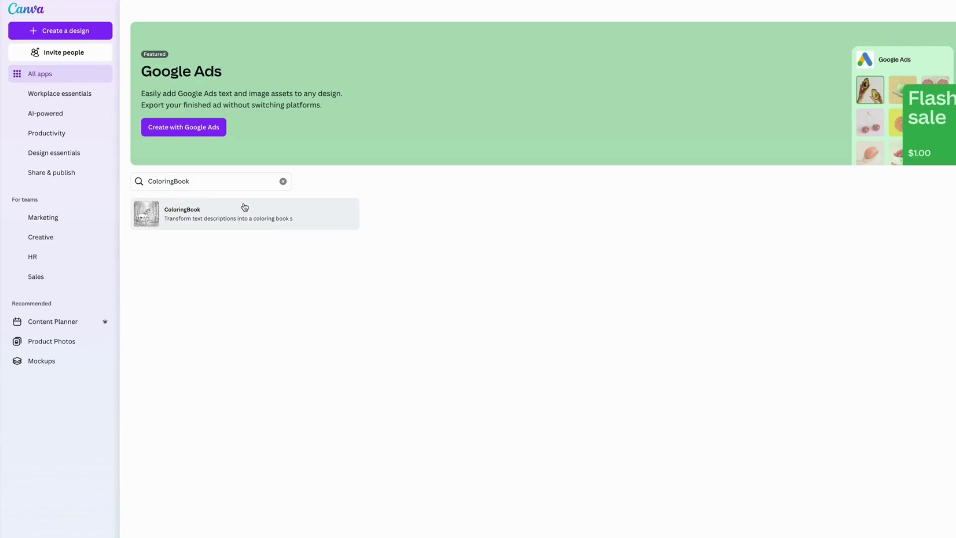
click(250, 214)
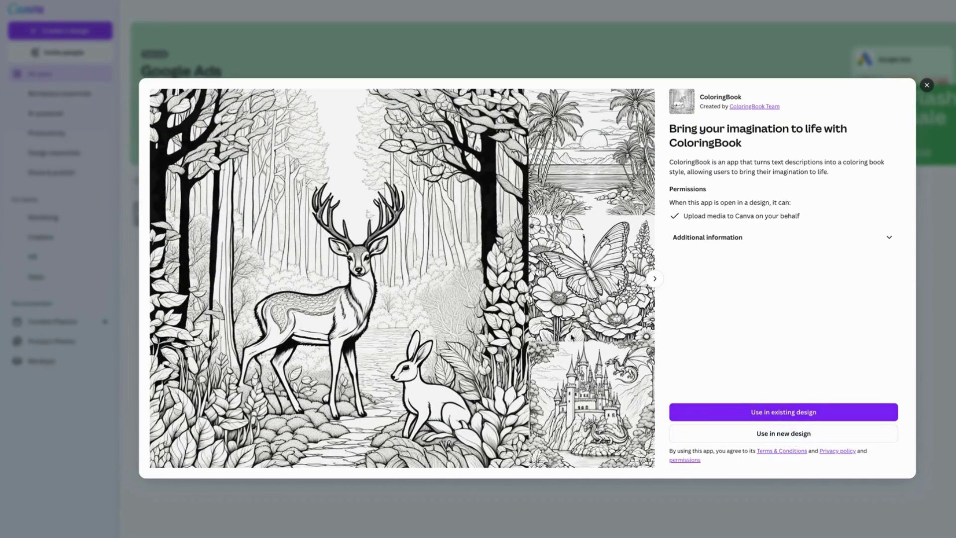
- Start a new US Letter design using the ColoringBook app
click(791, 434)
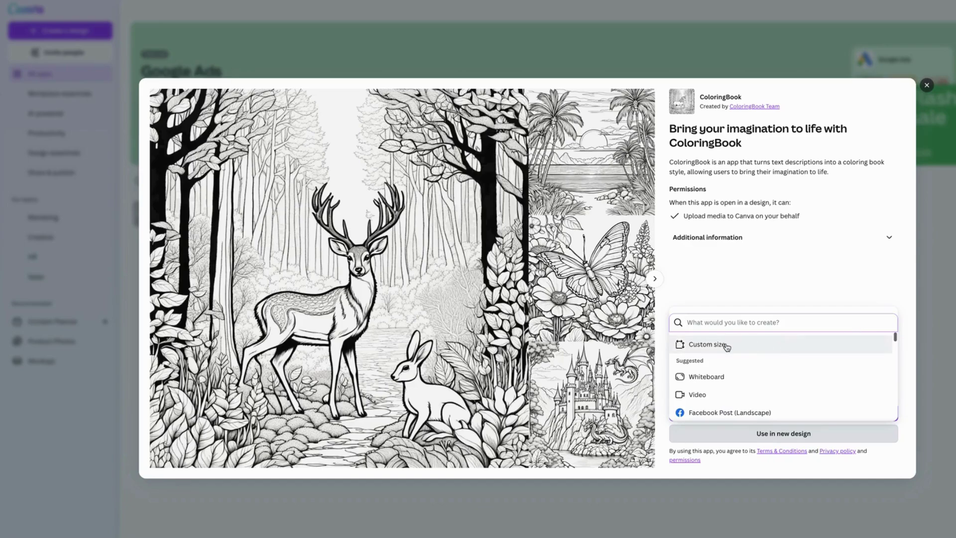
text(letter)
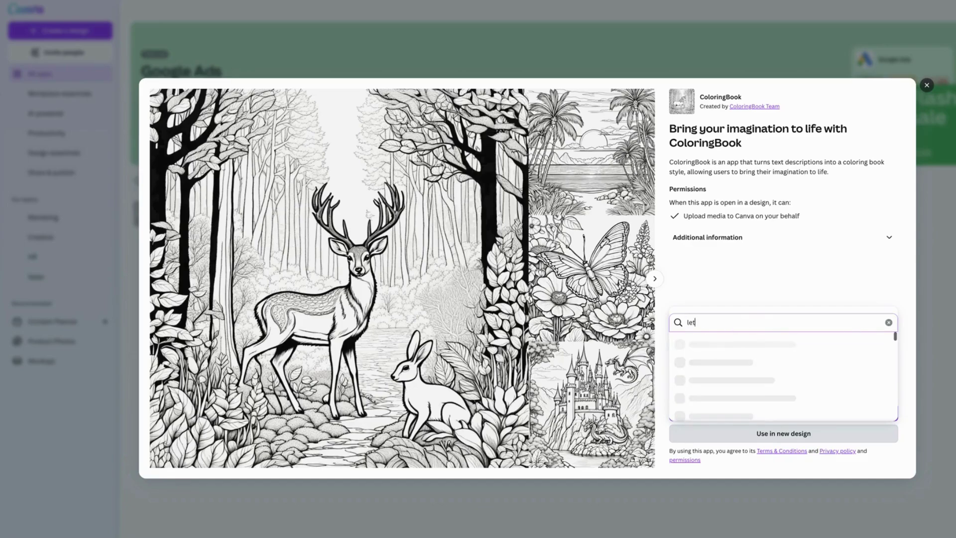
click(731, 349)
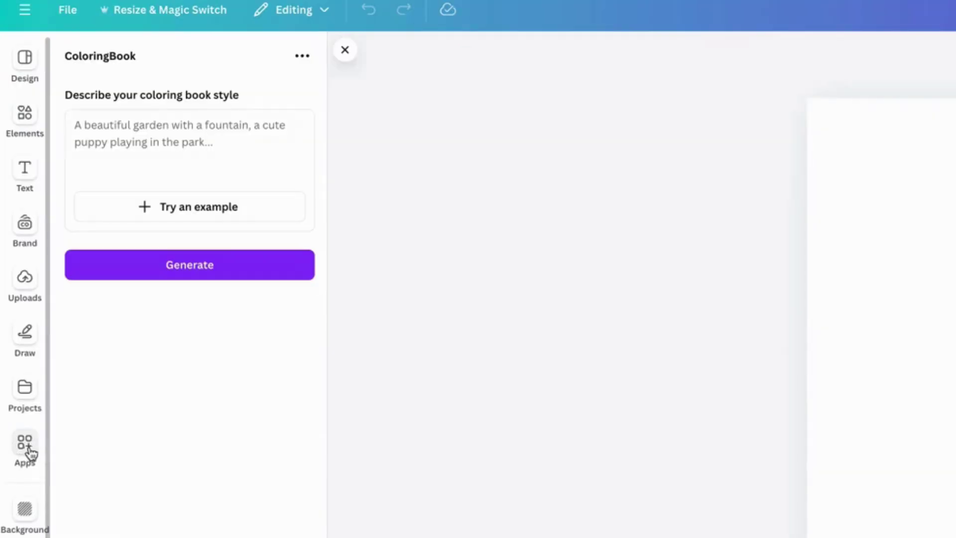
click(29, 452)
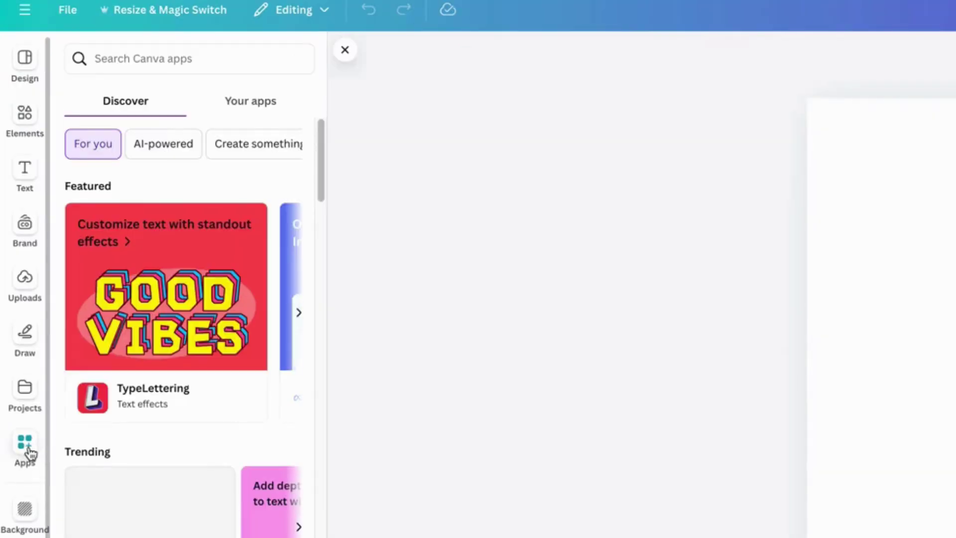
click(161, 62)
text(color)
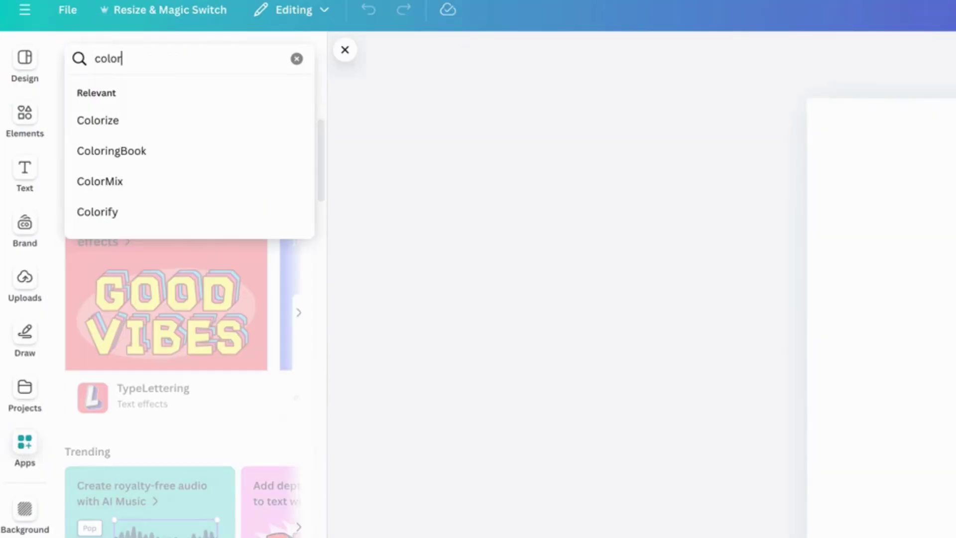
click(125, 151)
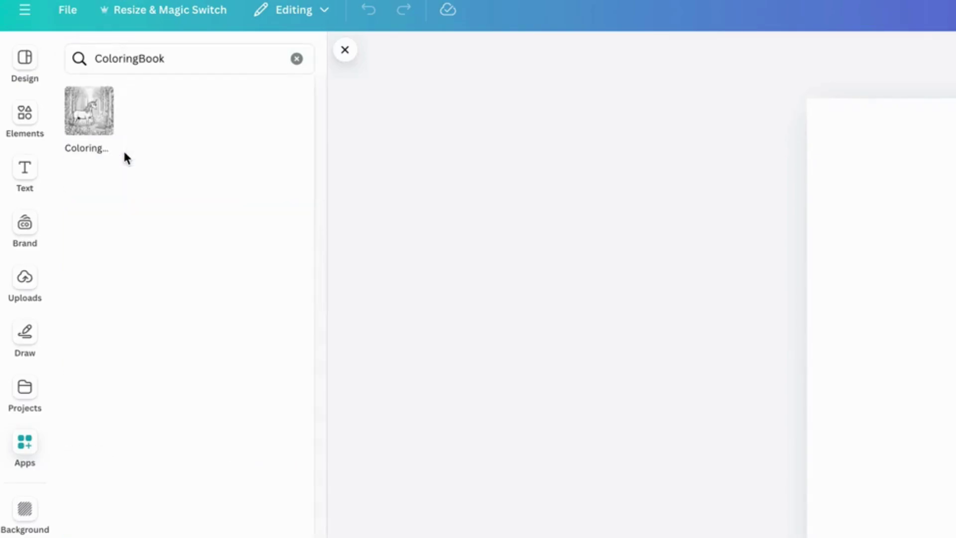
click(88, 111)
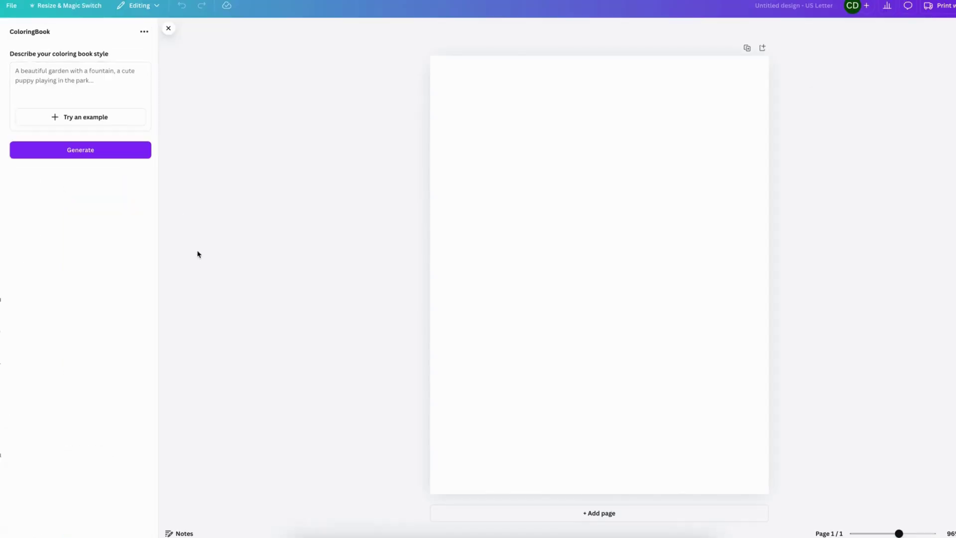
click(86, 77)
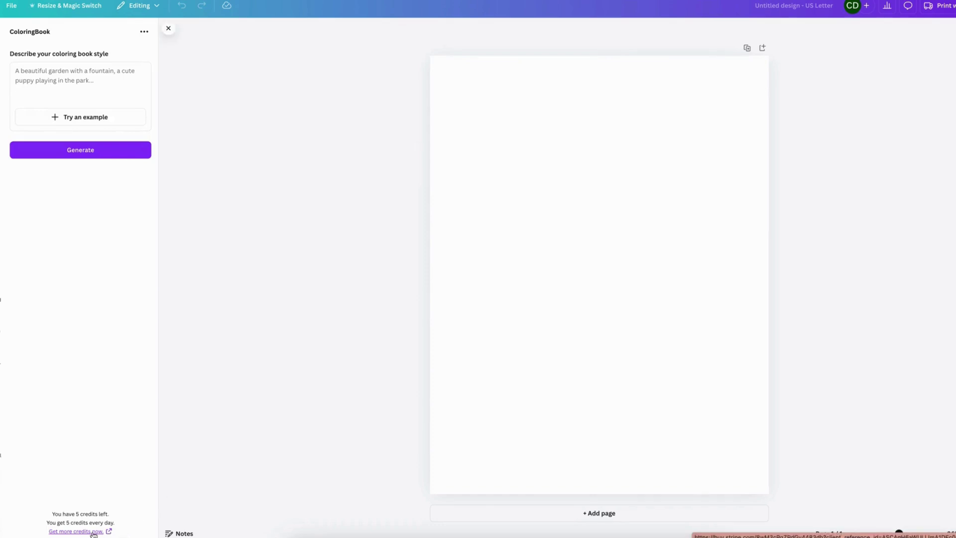
click(76, 531)
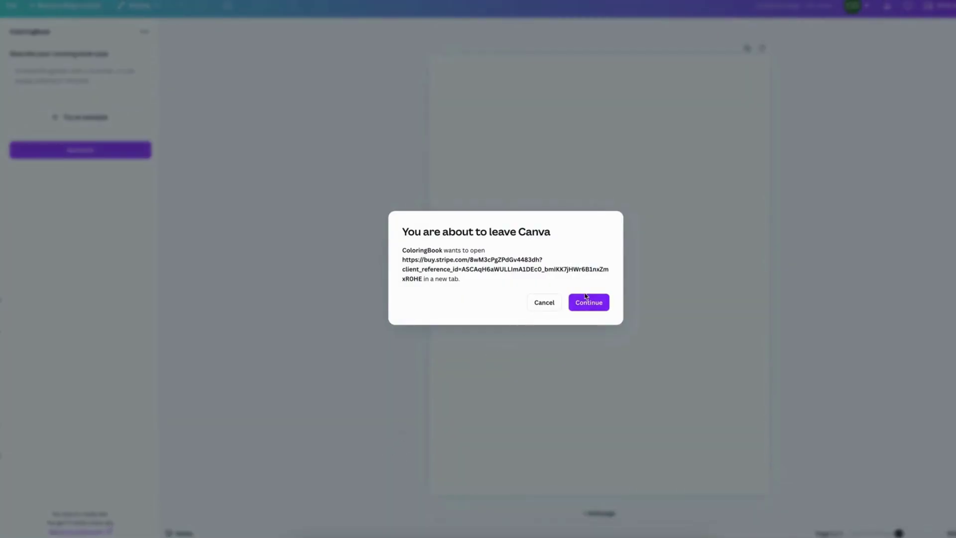
click(548, 307)
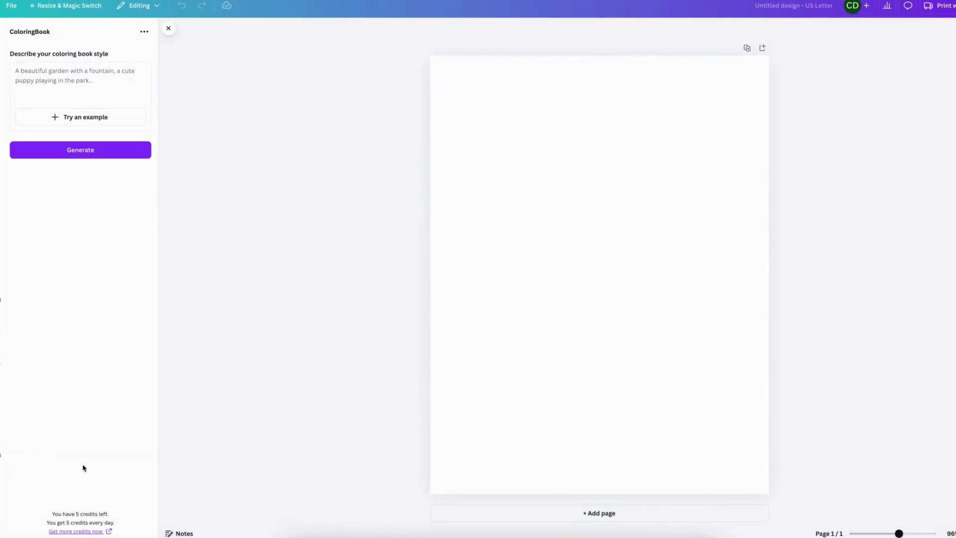
click(77, 531)
- Generate ColoringBook's example beach scene with palm trees and a hammock
click(81, 77)
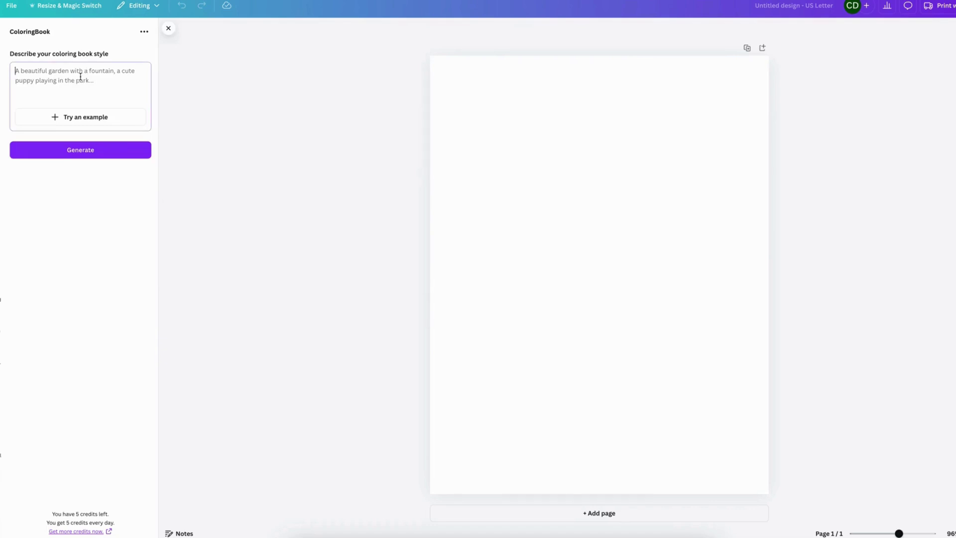
click(84, 123)
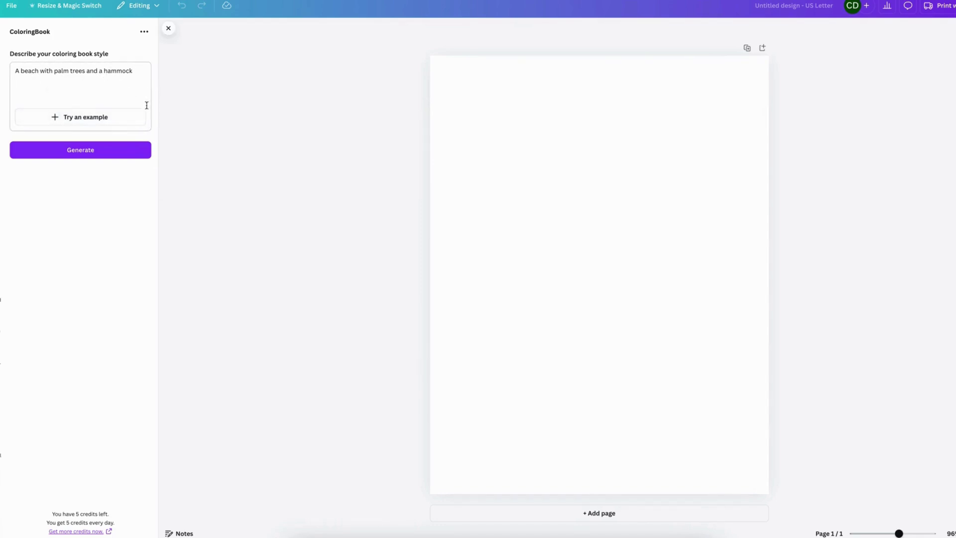
click(100, 152)
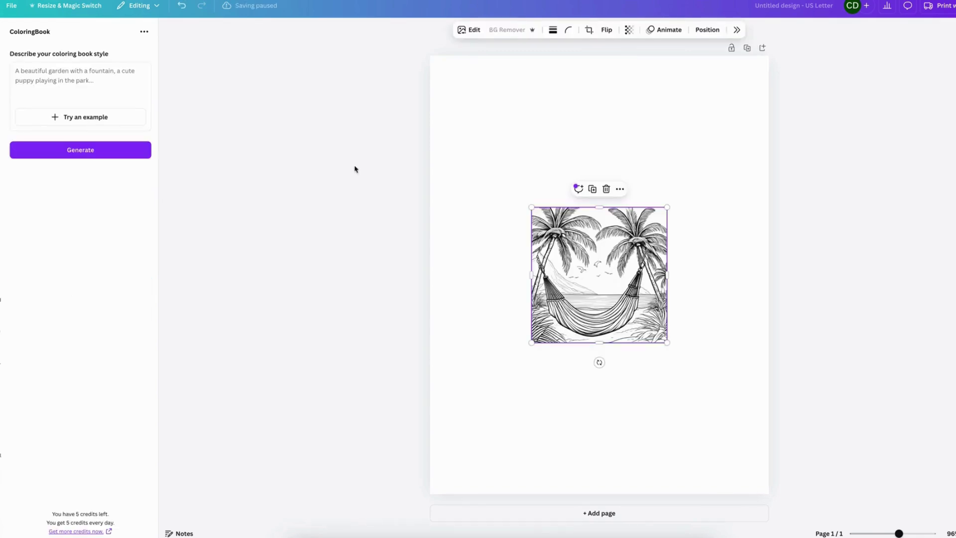
- Move the beach drawing to the top-left and stretch it across the page width
drag(592, 246, 501, 132)
drag(601, 244, 736, 421)
click(685, 416)
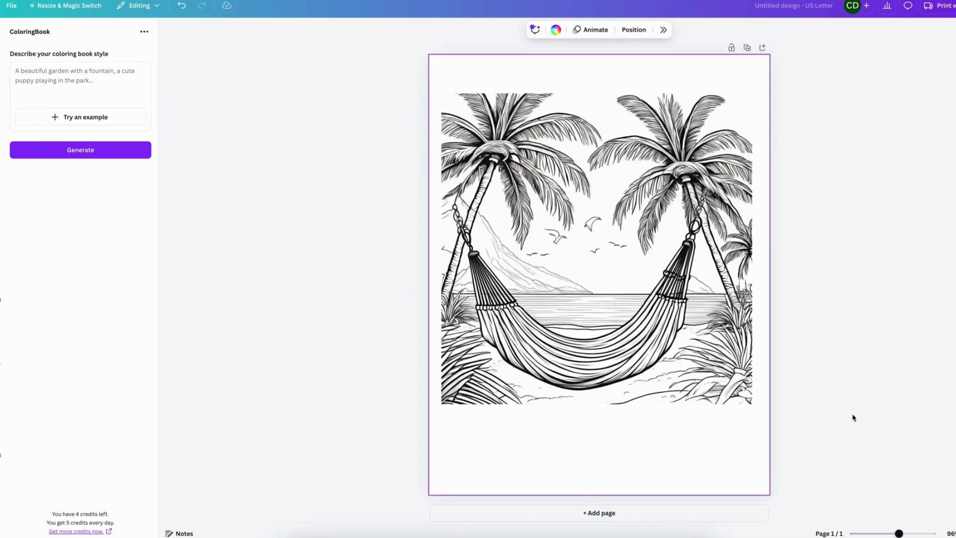
- Add page 2 and generate the example cozy living room with fireplace and bookshelves
click(636, 515)
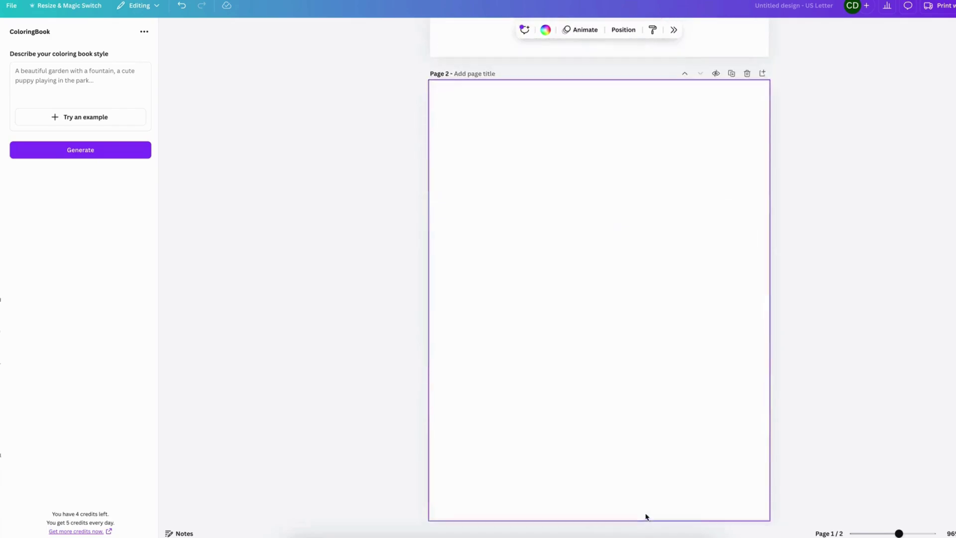
click(86, 119)
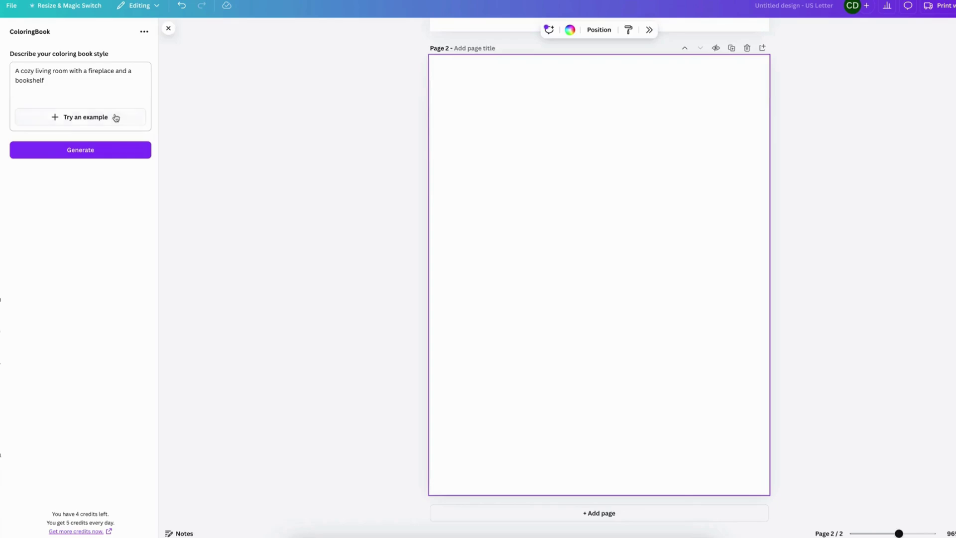
click(87, 150)
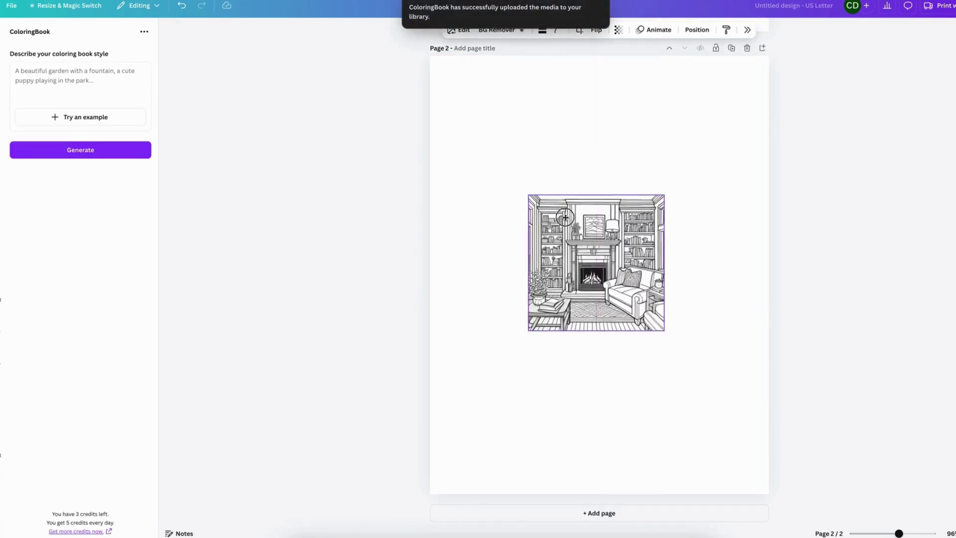
- Resize the living room drawing to nearly full page width and centre it horizontally
drag(583, 203, 700, 434)
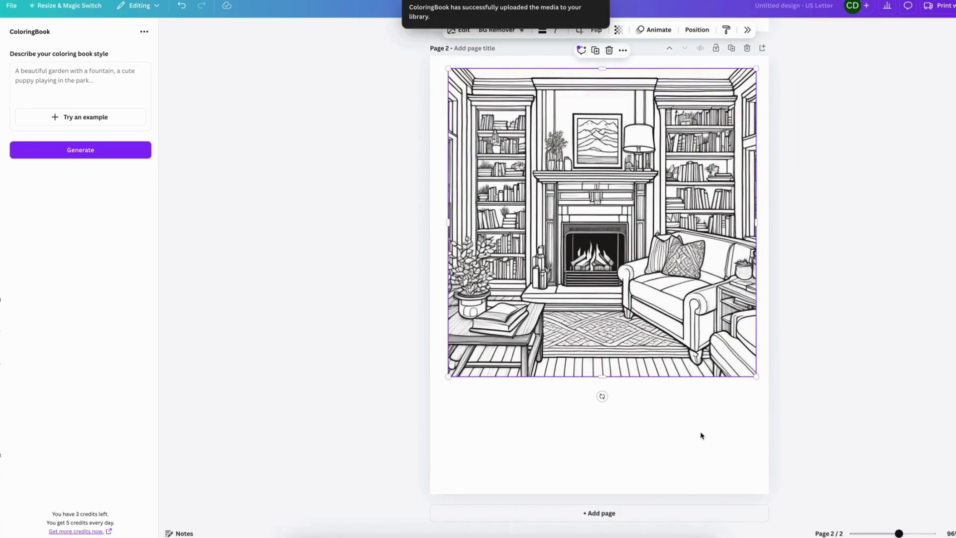
drag(580, 351, 572, 376)
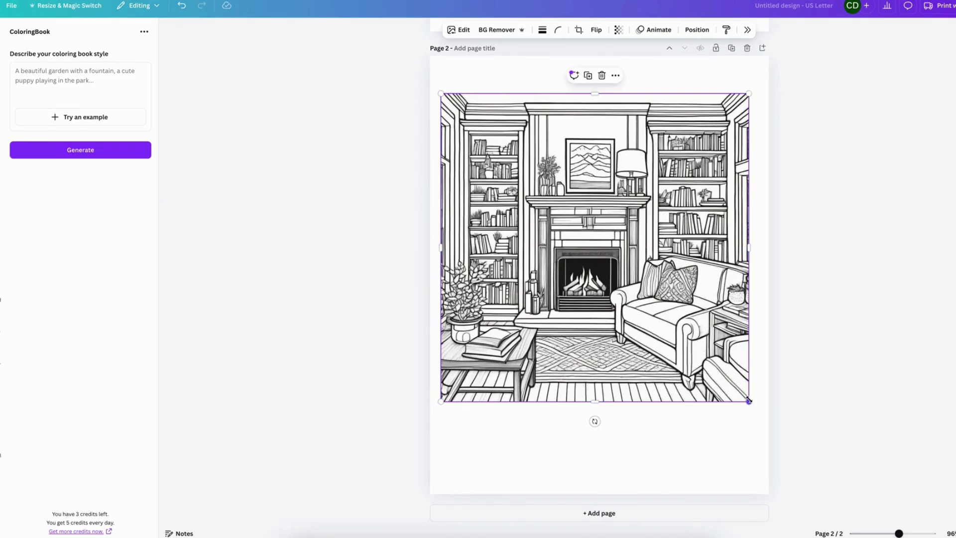
drag(749, 400, 747, 447)
drag(688, 355, 679, 365)
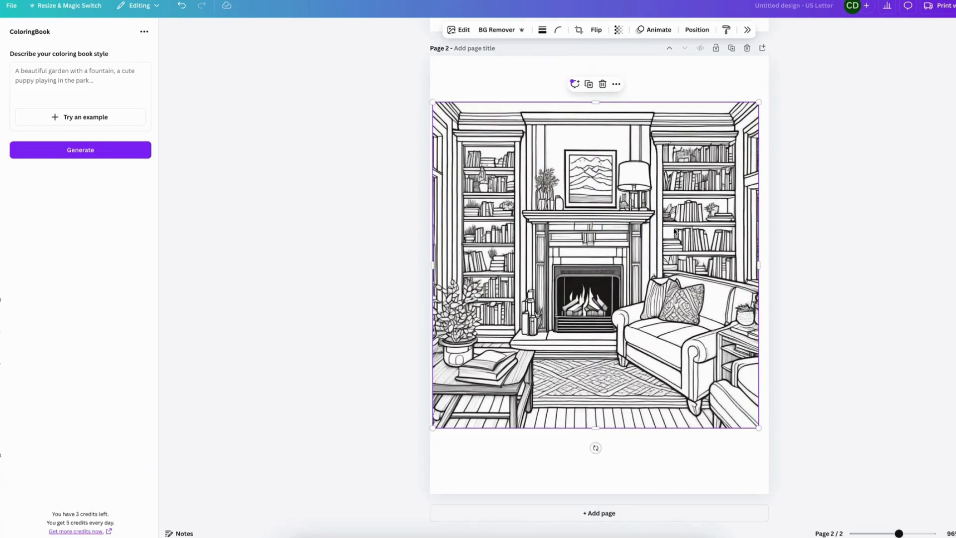
- Set the living room drawing as page 2's background image
double_click(630, 228)
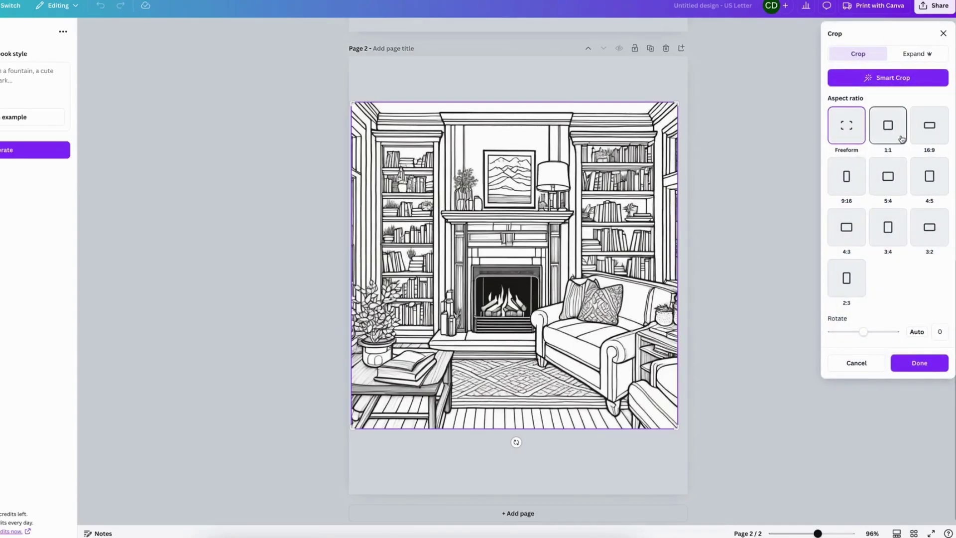
click(740, 245)
drag(554, 243, 511, 200)
right_click(541, 298)
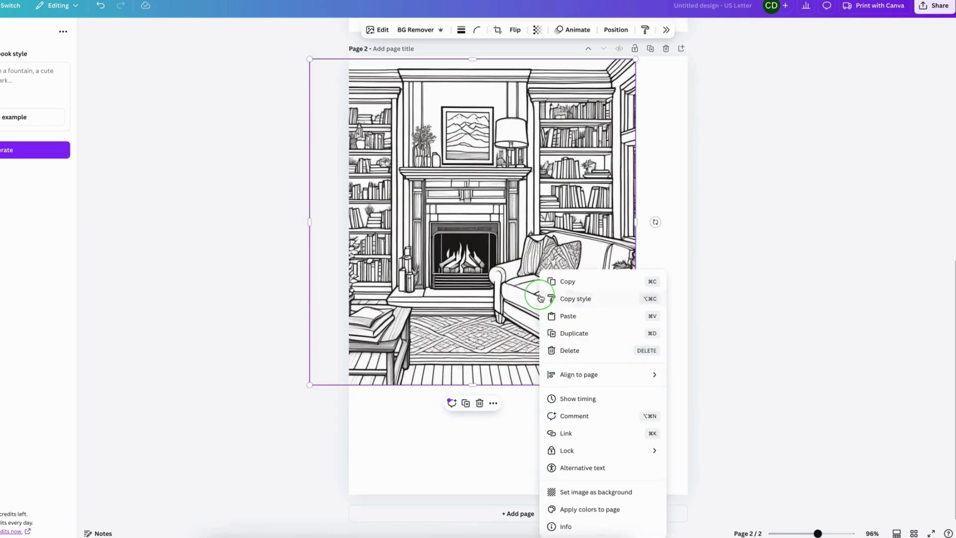
click(596, 492)
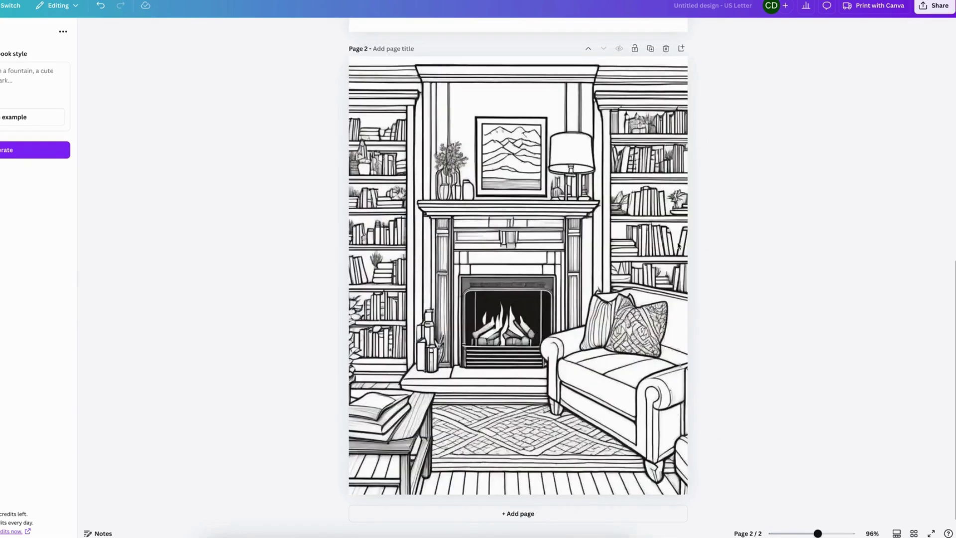
- Shift the background drawing right to reframe it within the page
click(556, 293)
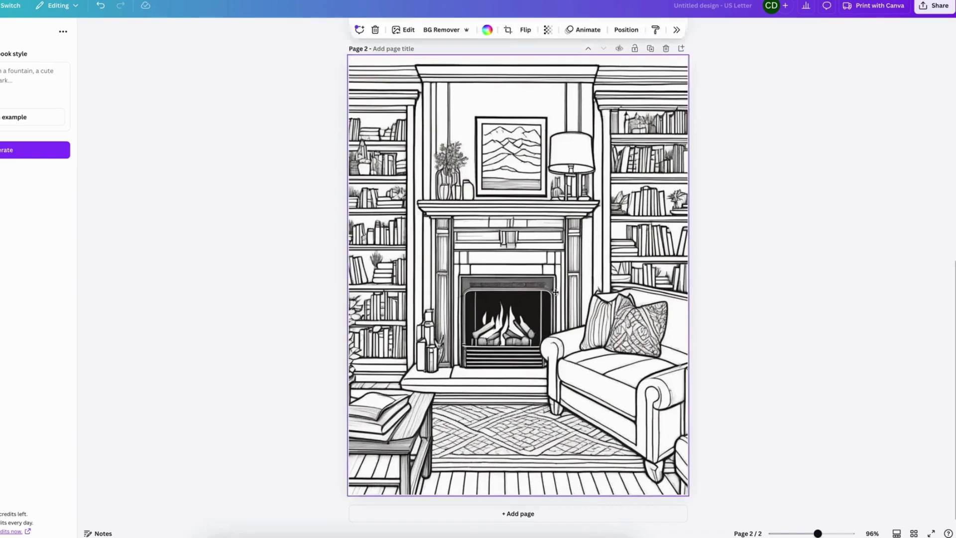
double_click(555, 292)
drag(555, 292, 599, 293)
click(839, 282)
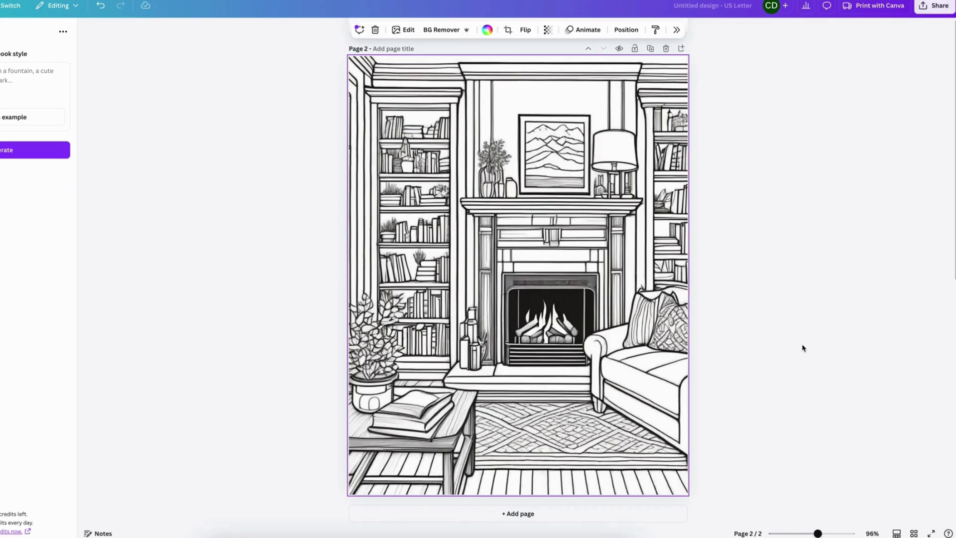
click(739, 233)
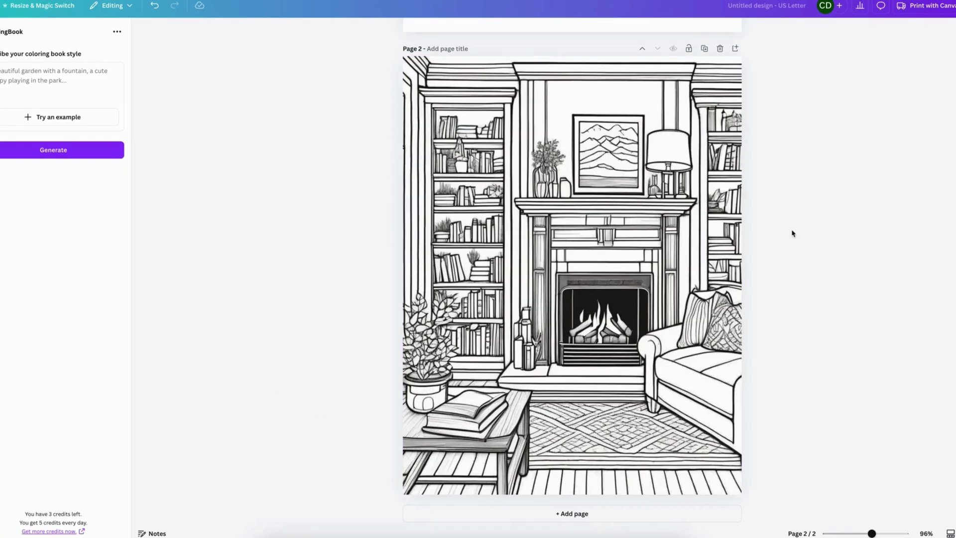